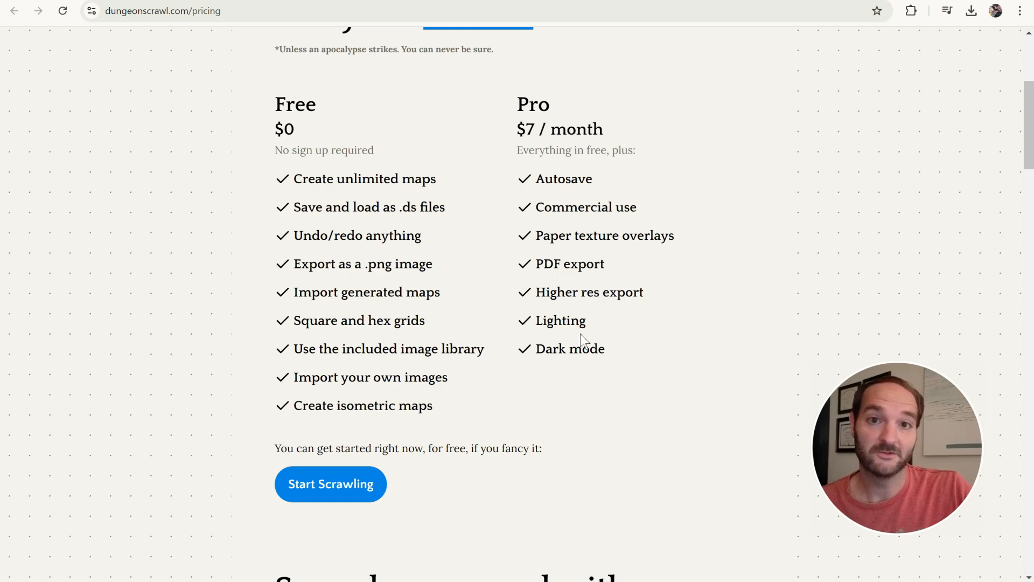
- Review the Pro features on the pricing page, including dark mode, PDF export, paper texture overlays and lighting
{"action": "scroll", "coordinate": [680, 183], "scroll_direction": "down", "scroll_amount": 15}
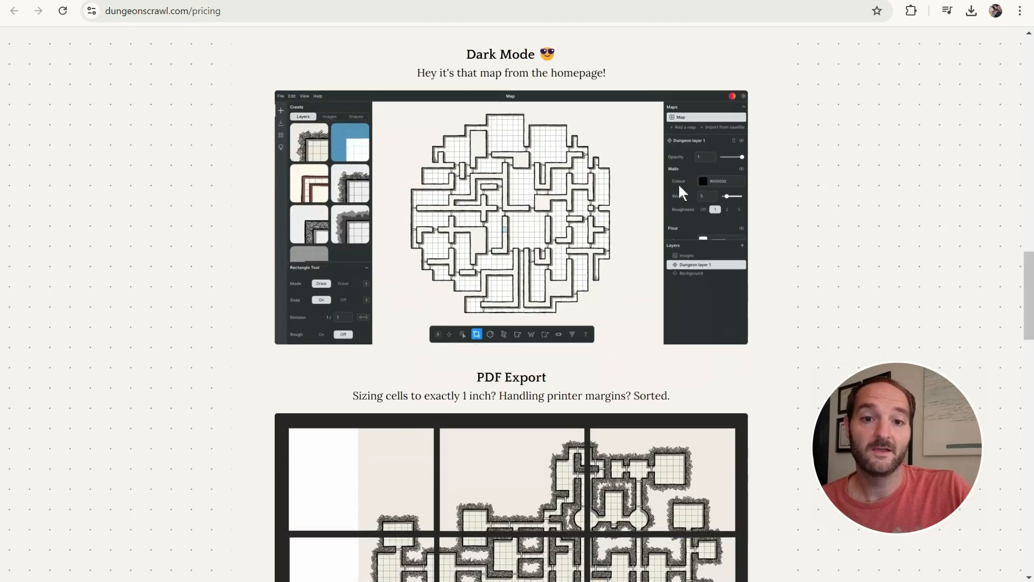
{"action": "scroll", "coordinate": [621, 237], "scroll_direction": "down", "scroll_amount": 5}
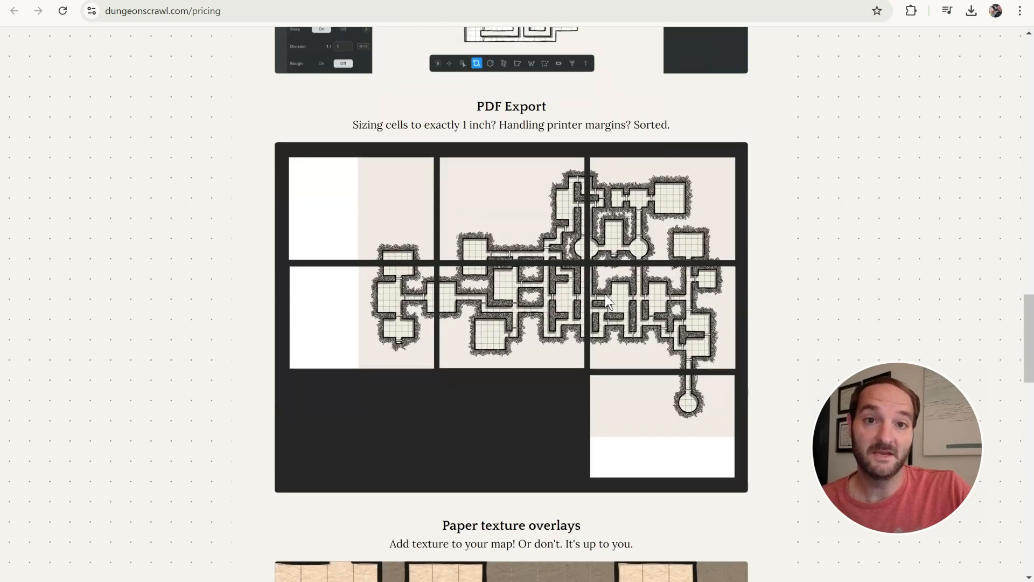
{"action": "scroll", "coordinate": [625, 294], "scroll_direction": "down", "scroll_amount": 4}
{"action": "scroll", "coordinate": [625, 295], "scroll_direction": "down", "scroll_amount": 4}
{"action": "scroll", "coordinate": [642, 301], "scroll_direction": "down", "scroll_amount": 8}
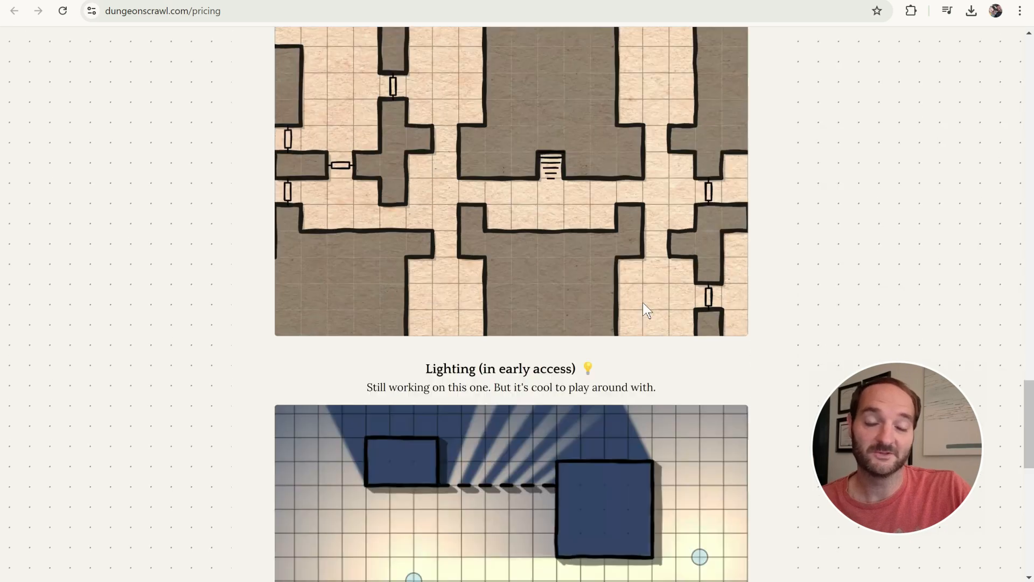
{"action": "scroll", "coordinate": [670, 301], "scroll_direction": "up", "scroll_amount": 1}
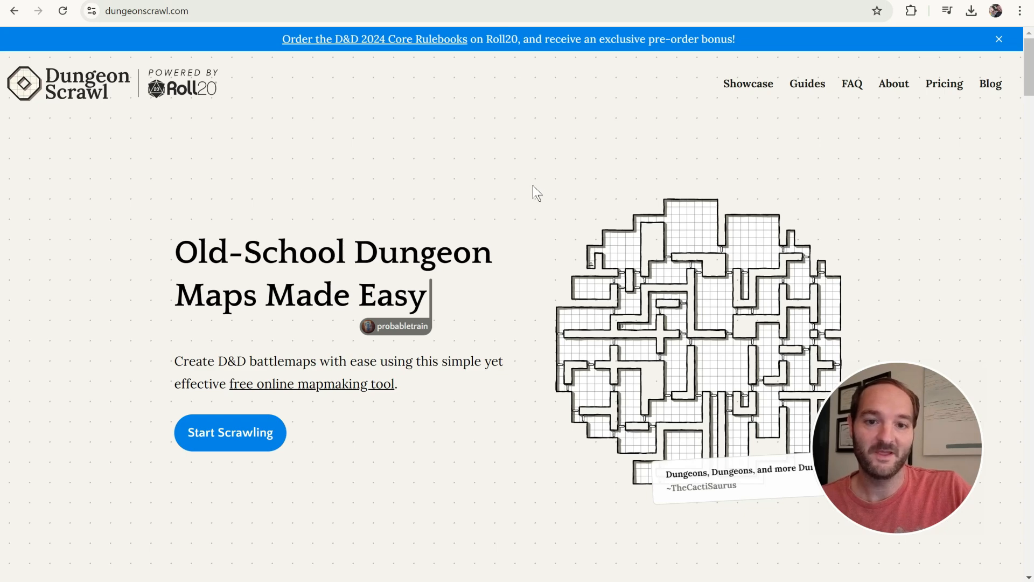
- Launch the map editor from the Dungeon Scrawl homepage and create a new map
{"action": "scroll", "coordinate": [532, 185], "scroll_direction": "down", "scroll_amount": 7}
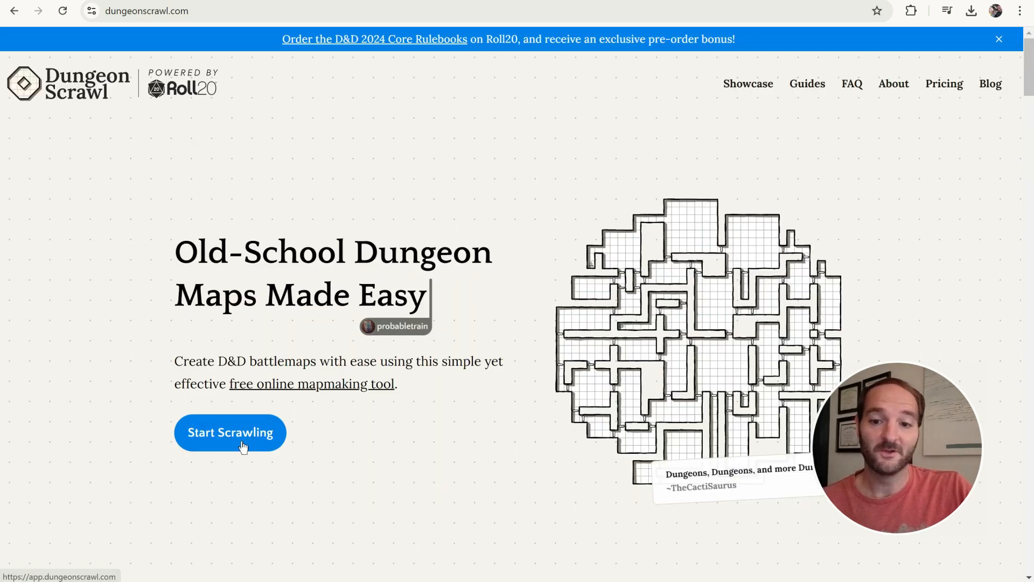
{"action": "left_click", "coordinate": [238, 447]}
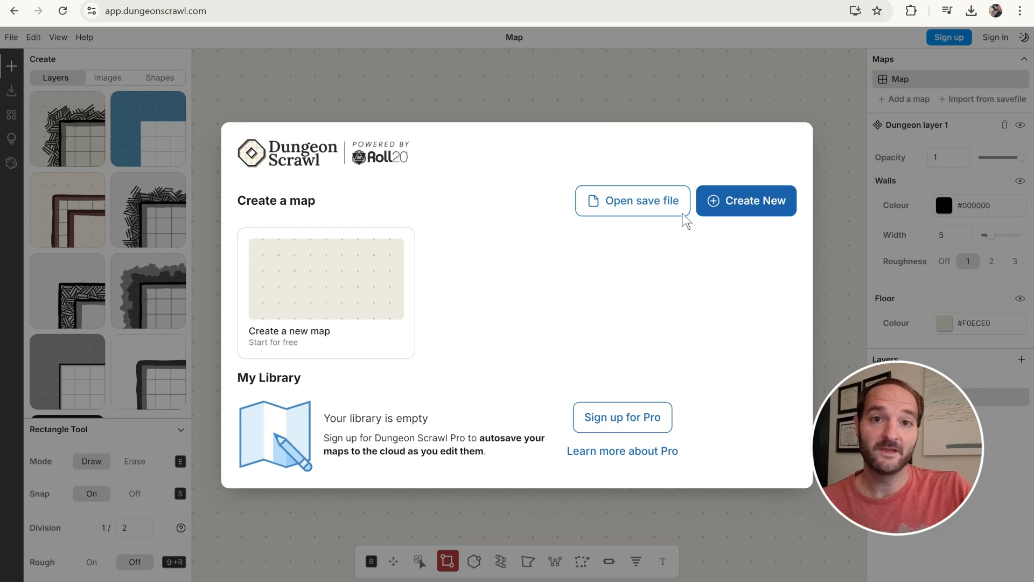
{"action": "left_click", "coordinate": [335, 305]}
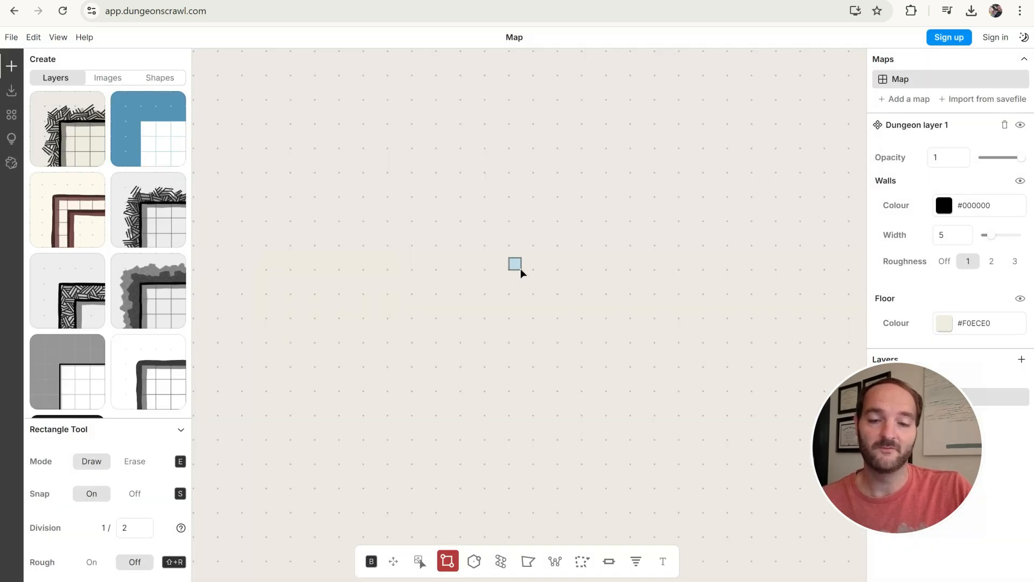
- Add a new dungeon layer in the beige cross-hatched style and draw a rectangular room about 11 by 10 squares with snap division 1
{"action": "scroll", "coordinate": [619, 248], "scroll_direction": "down", "scroll_amount": 3}
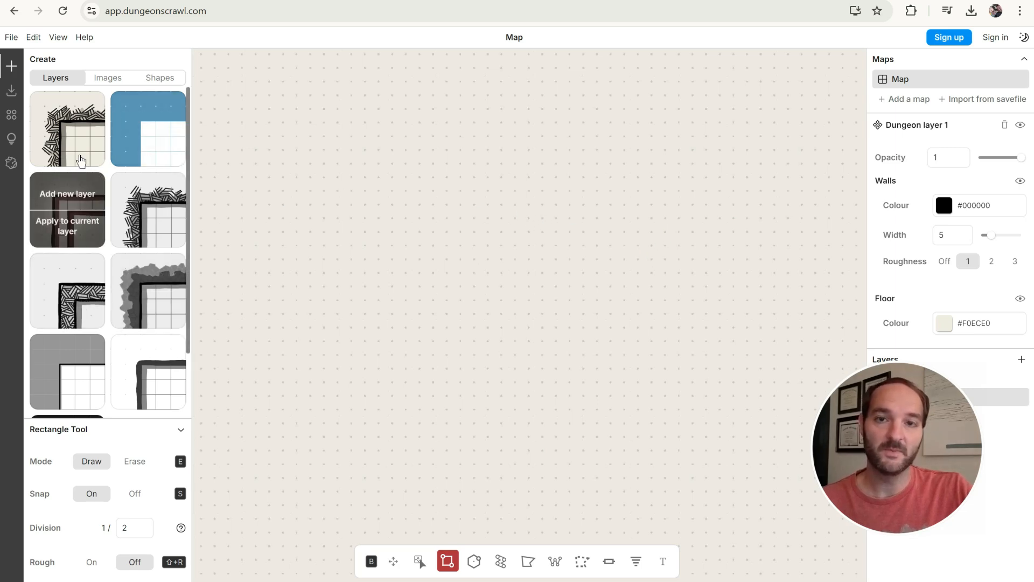
{"action": "mouse_move", "coordinate": [74, 147]}
{"action": "left_click", "coordinate": [67, 114]}
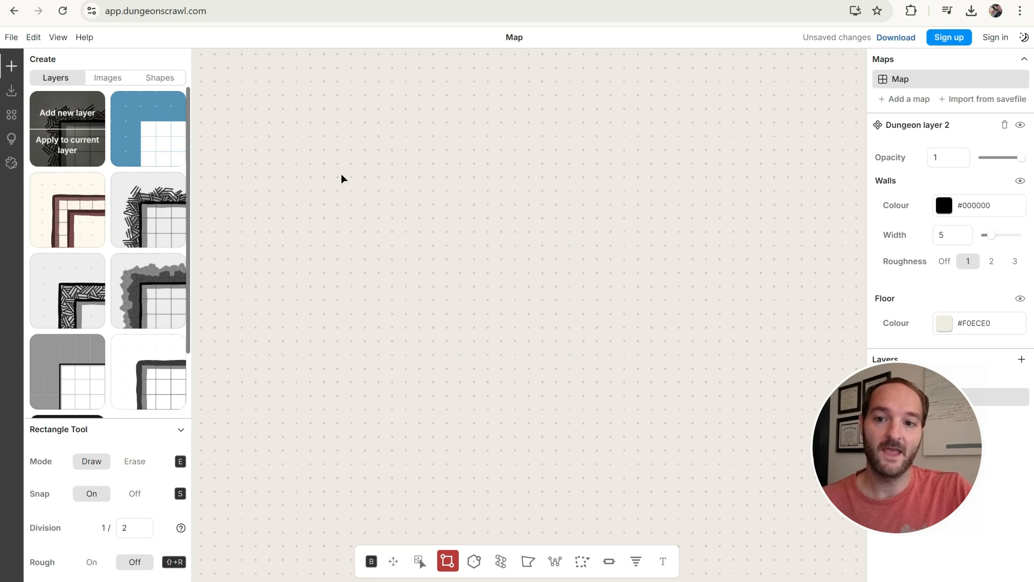
{"action": "left_click_drag", "start_coordinate": [340, 175], "coordinate": [466, 277]}
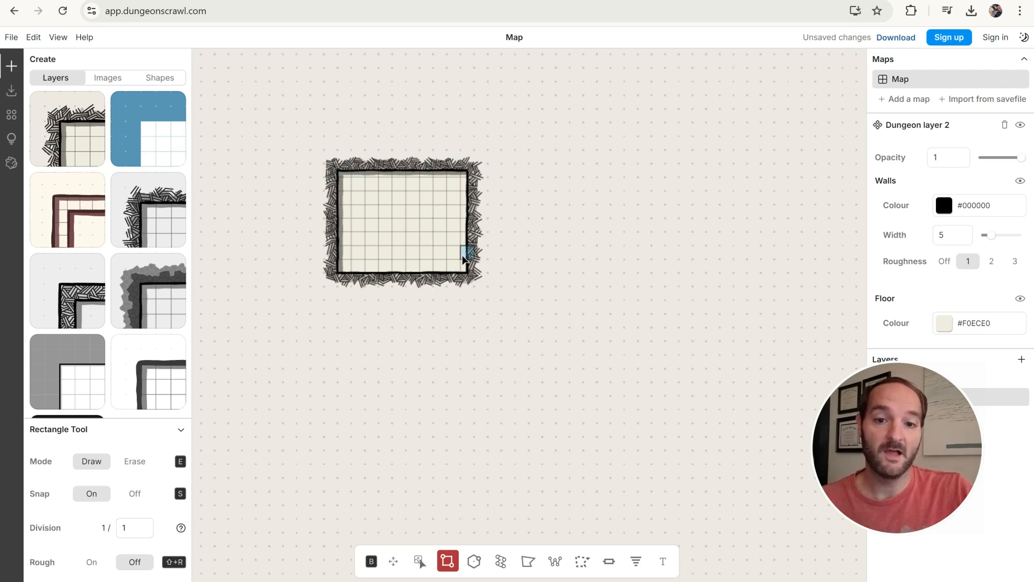
{"action": "left_click_drag", "start_coordinate": [330, 166], "coordinate": [474, 299]}
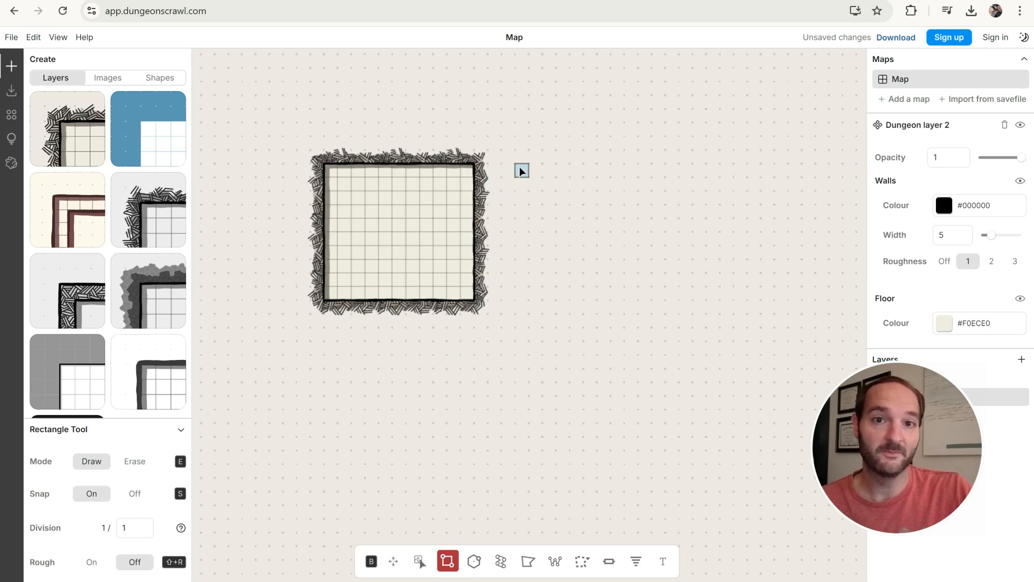
- Extend the dungeon clockwise with rooms about 6 by 6, 7 by 7 and 6 by 7 squares, linked by corridors two to three squares wide
{"action": "mouse_move", "coordinate": [519, 167]}
{"action": "left_mouse_down"}
{"action": "mouse_move", "coordinate": [523, 183]}
{"action": "mouse_move", "coordinate": [596, 231]}
{"action": "mouse_move", "coordinate": [596, 245]}
{"action": "left_mouse_up"}
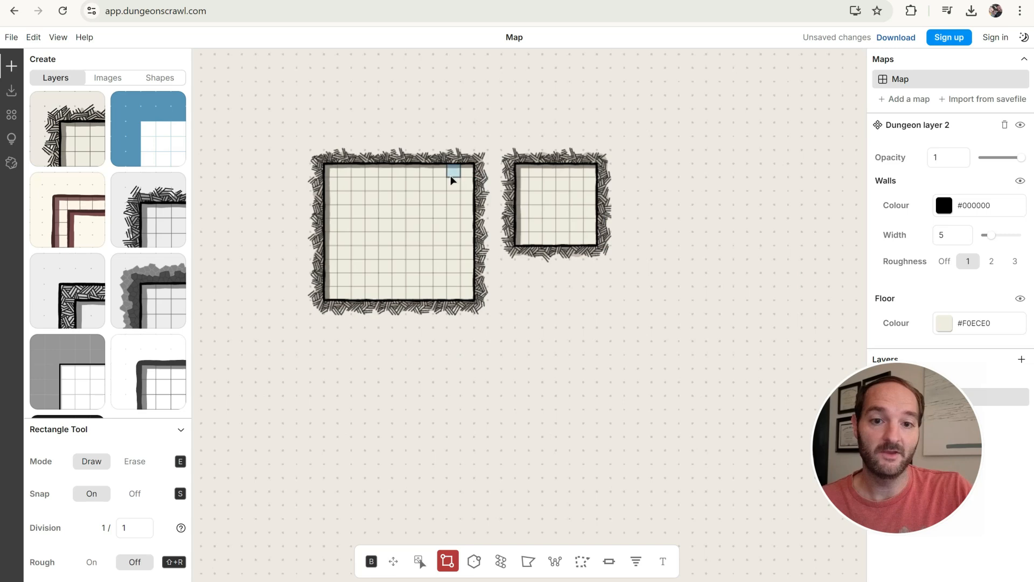
{"action": "left_click_drag", "start_coordinate": [451, 176], "coordinate": [525, 185]}
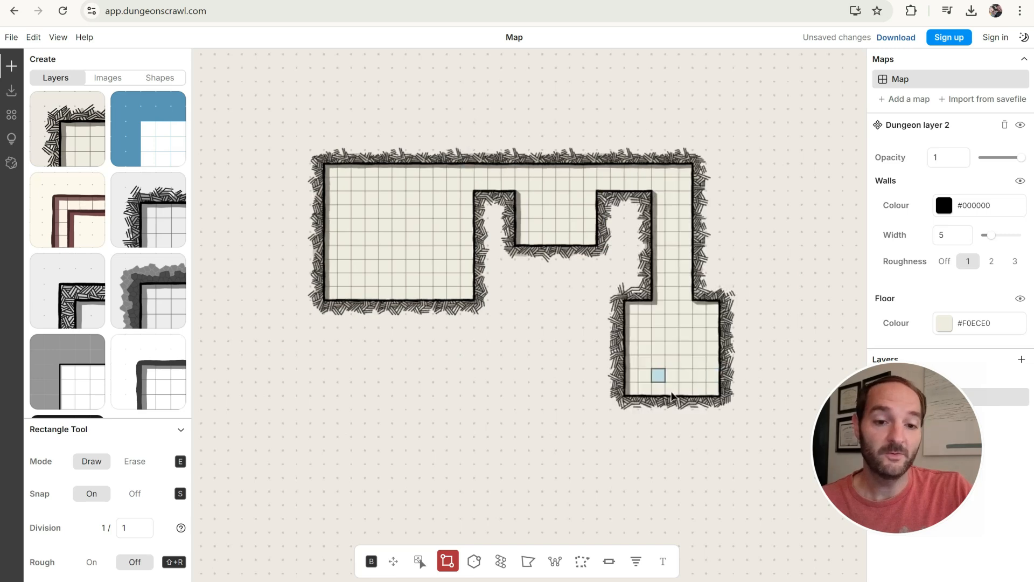
{"action": "left_click_drag", "start_coordinate": [671, 393], "coordinate": [524, 463]}
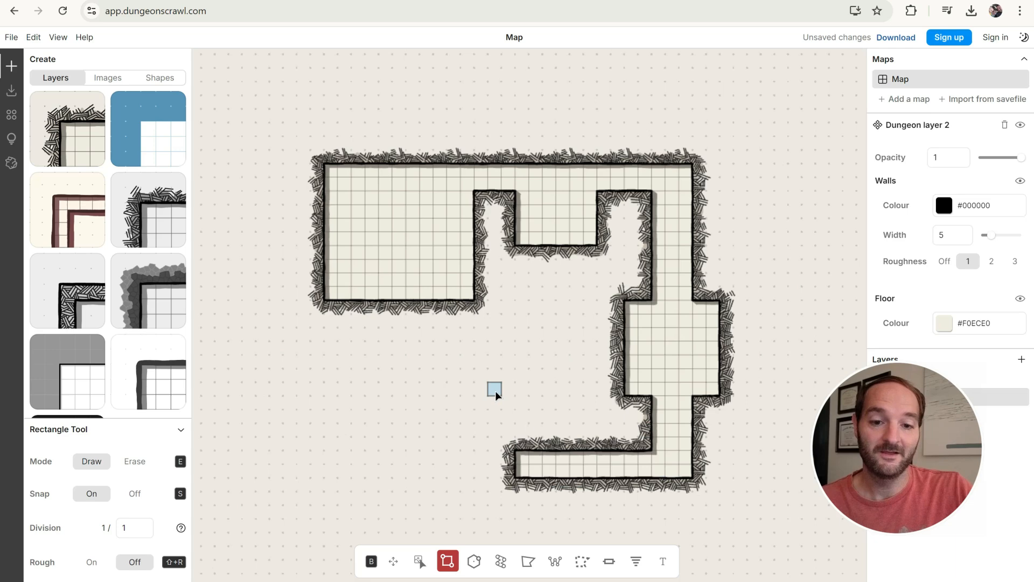
{"action": "left_click_drag", "start_coordinate": [494, 389], "coordinate": [563, 471]}
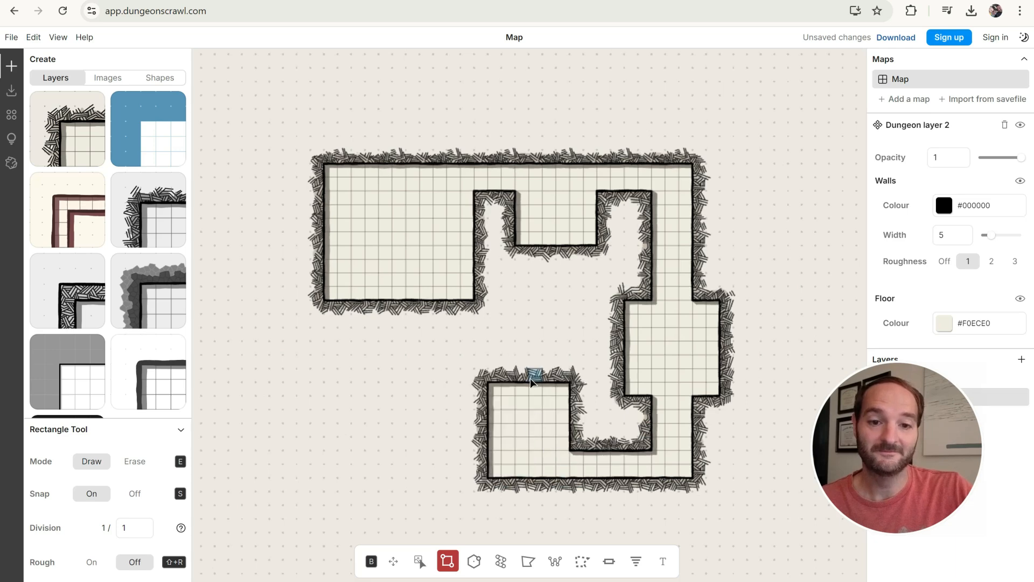
- Add one-square-wide corridors from the lower middle room, a lower-left room about 14 by 8 squares, and a two-square-wide passage above the first room
{"action": "left_click_drag", "start_coordinate": [556, 300], "coordinate": [552, 389]}
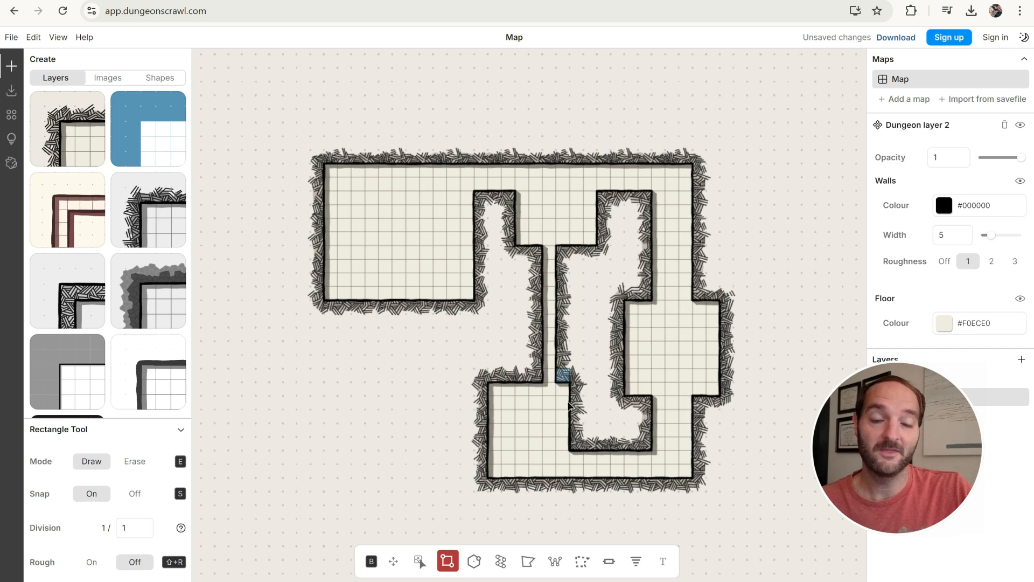
{"action": "left_click_drag", "start_coordinate": [497, 454], "coordinate": [396, 458]}
{"action": "mouse_move", "coordinate": [358, 389]}
{"action": "left_mouse_down"}
{"action": "mouse_move", "coordinate": [422, 494]}
{"action": "mouse_move", "coordinate": [432, 481]}
{"action": "left_mouse_up"}
{"action": "left_click_drag", "start_coordinate": [358, 485], "coordinate": [253, 388]}
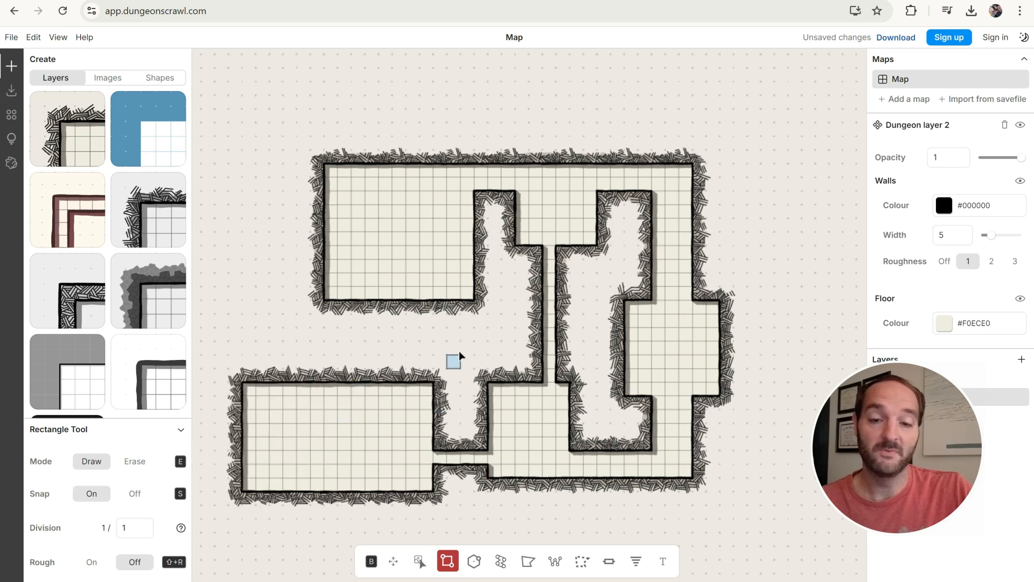
{"action": "left_click_drag", "start_coordinate": [399, 174], "coordinate": [389, 176]}
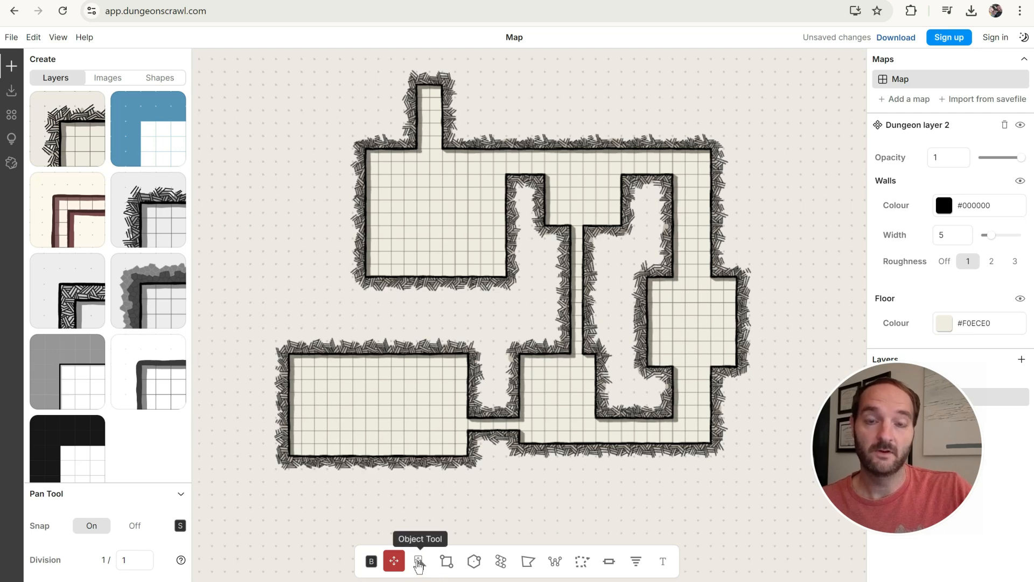
{"action": "left_click", "coordinate": [419, 562]}
{"action": "left_click", "coordinate": [447, 562]}
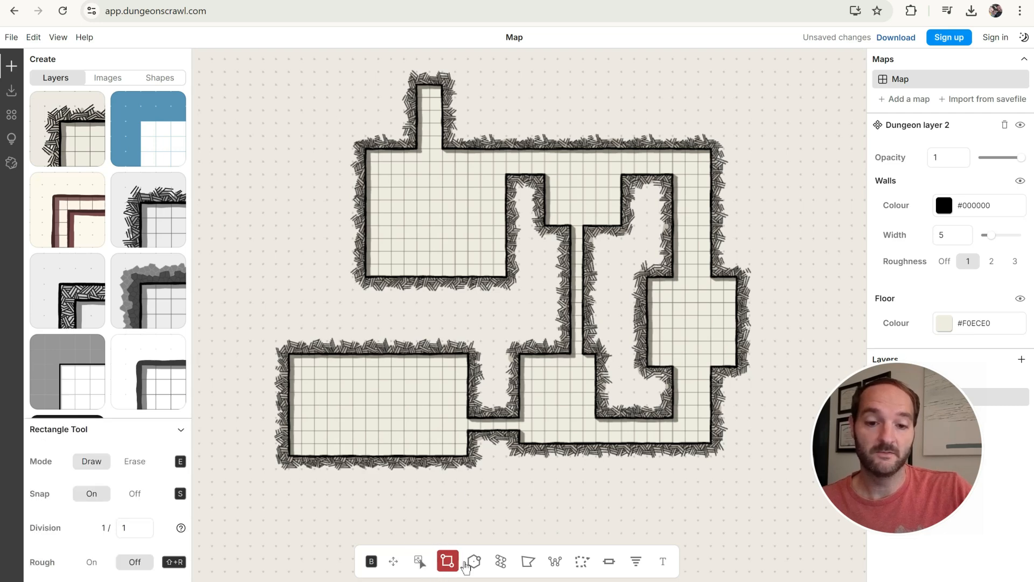
{"action": "left_click", "coordinate": [474, 562]}
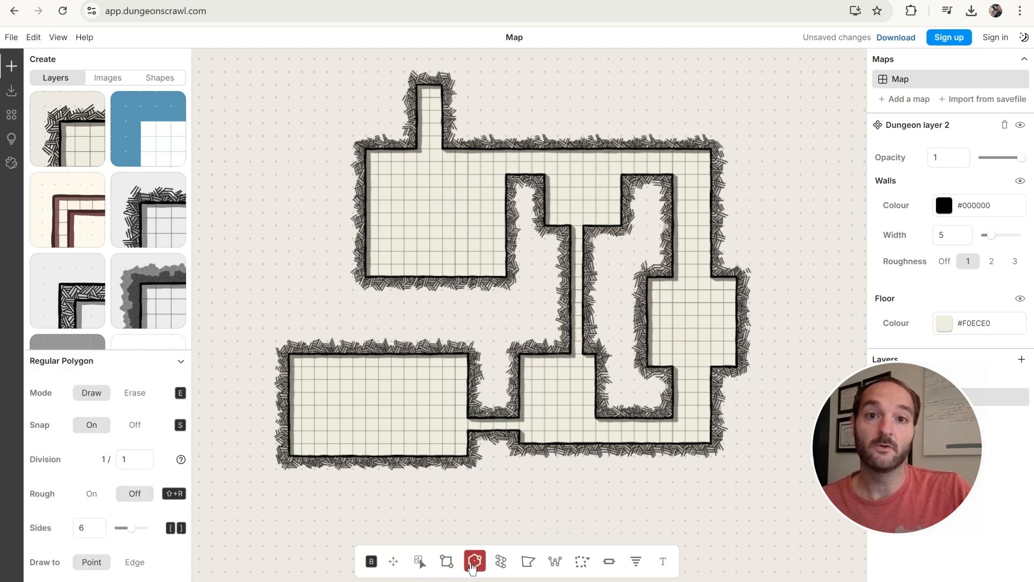
- Draw an angled corridor with the Path Tool at radius 36, looping from the 7 by 7 room up to the map's upper-right corner
{"action": "left_click", "coordinate": [502, 562]}
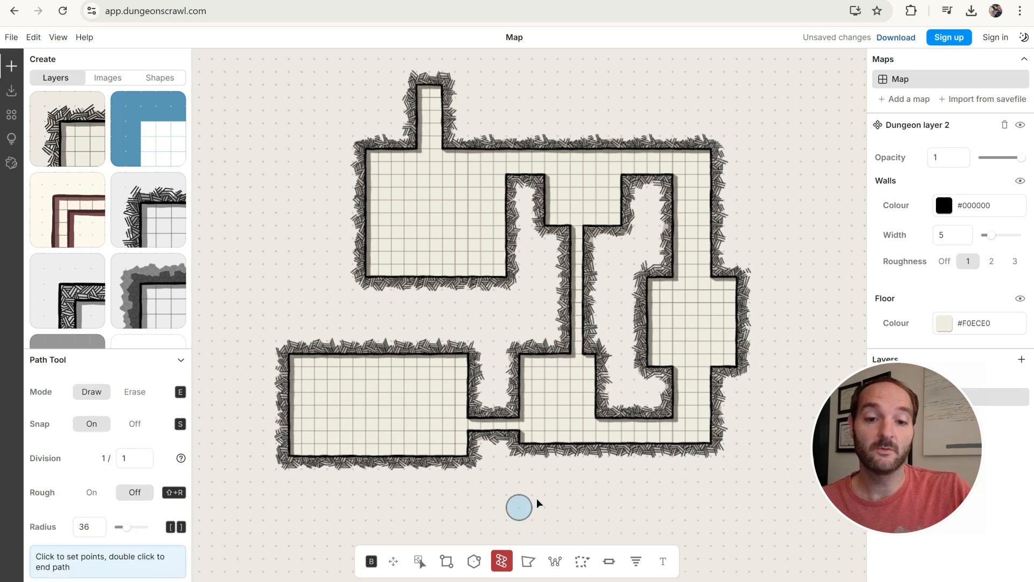
{"action": "left_click", "coordinate": [729, 315]}
{"action": "double_click", "coordinate": [803, 269]}
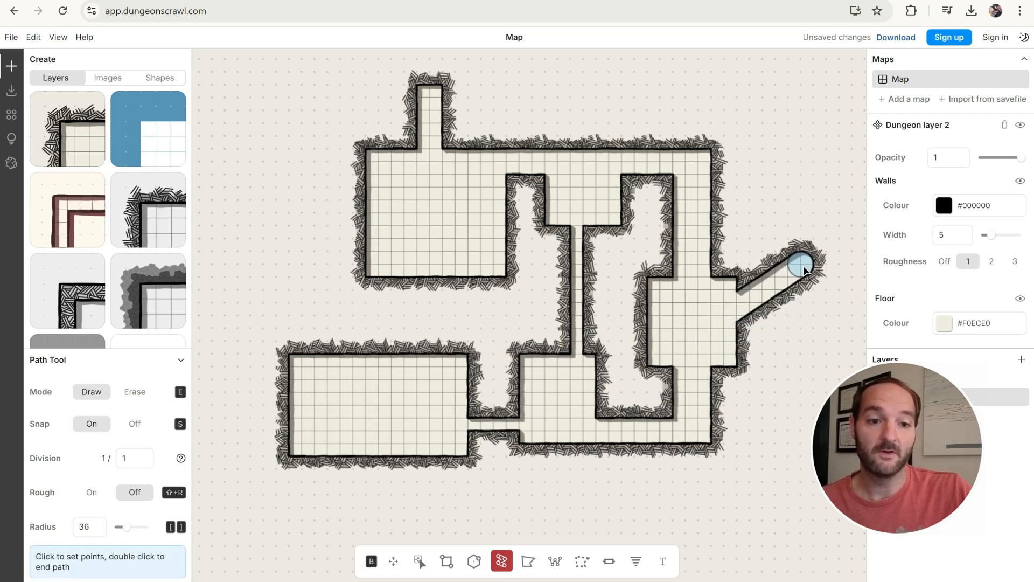
{"action": "left_click", "coordinate": [803, 267]}
{"action": "double_click", "coordinate": [758, 149]}
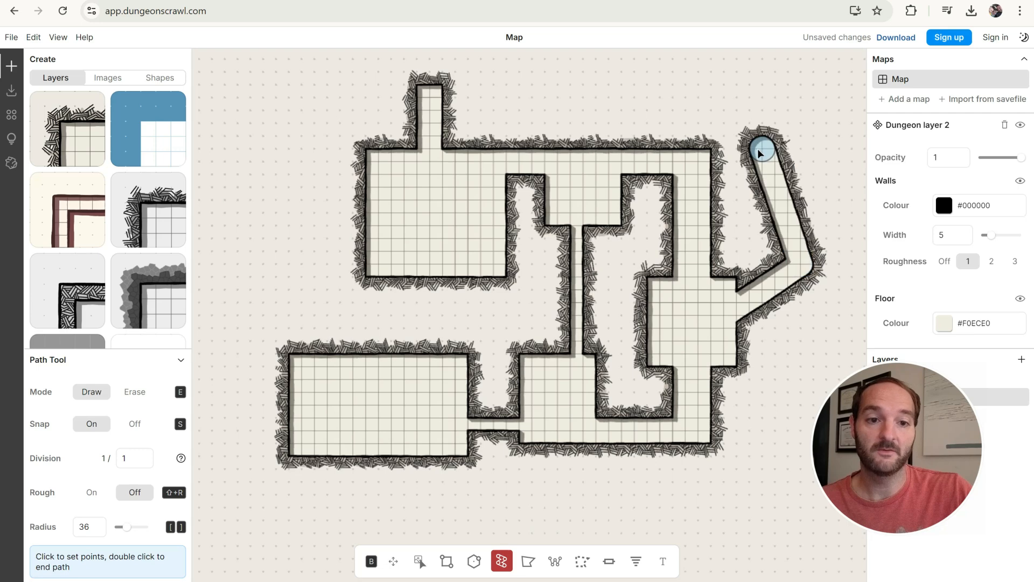
{"action": "left_click", "coordinate": [758, 151]}
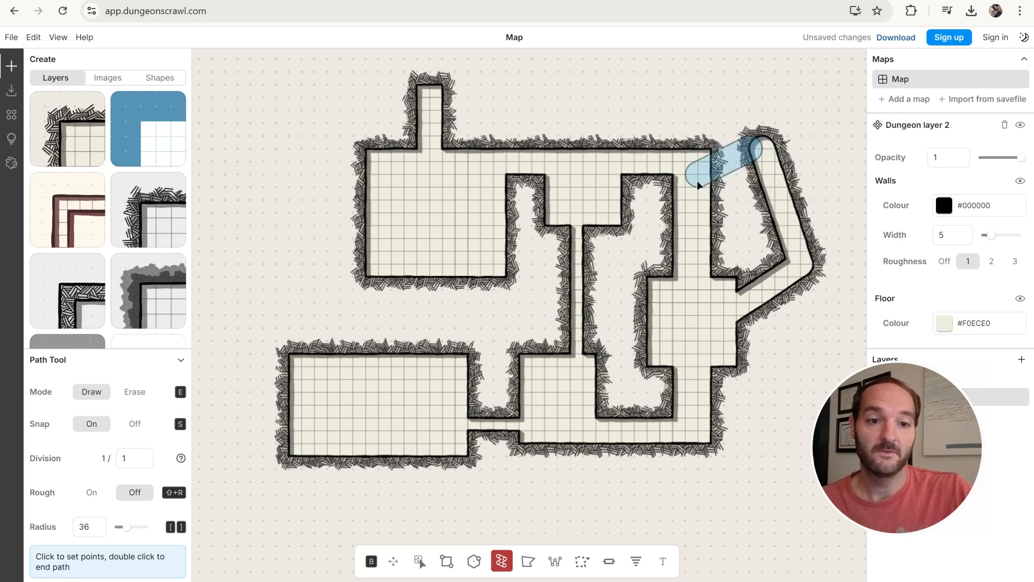
{"action": "double_click", "coordinate": [697, 180]}
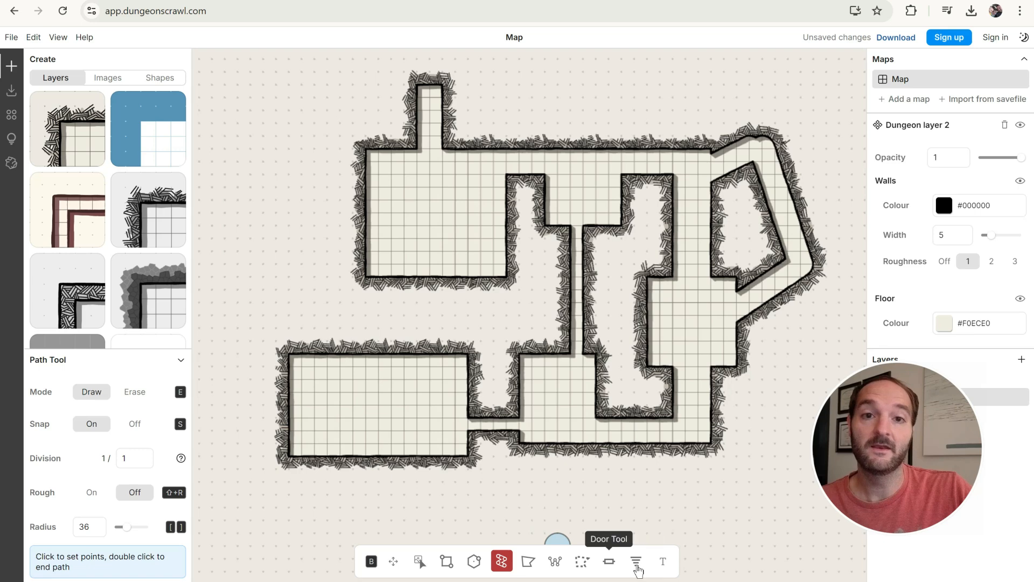
- Place doors at the upper entrance passage, both ends of each one-square-wide corridor, and the upper and lower openings of the 7 by 7 room
{"action": "left_click", "coordinate": [610, 561]}
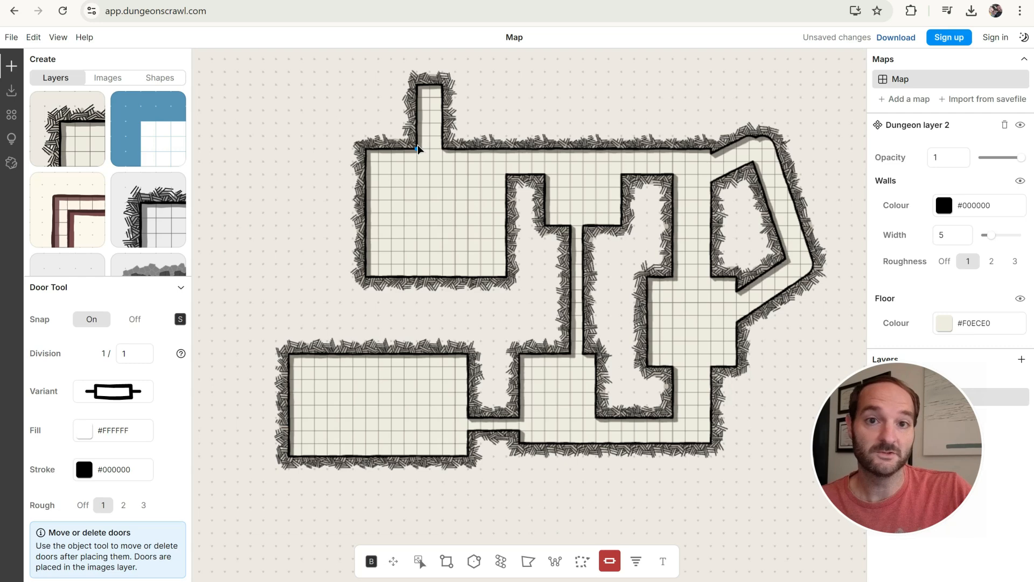
{"action": "left_click_drag", "start_coordinate": [418, 149], "coordinate": [442, 150]}
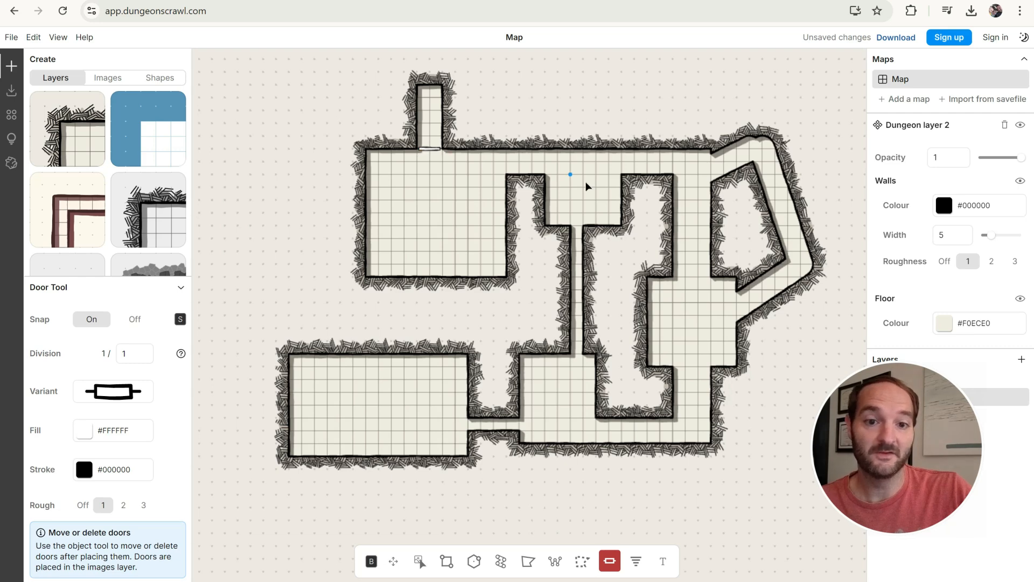
{"action": "left_click_drag", "start_coordinate": [572, 226], "coordinate": [583, 225]}
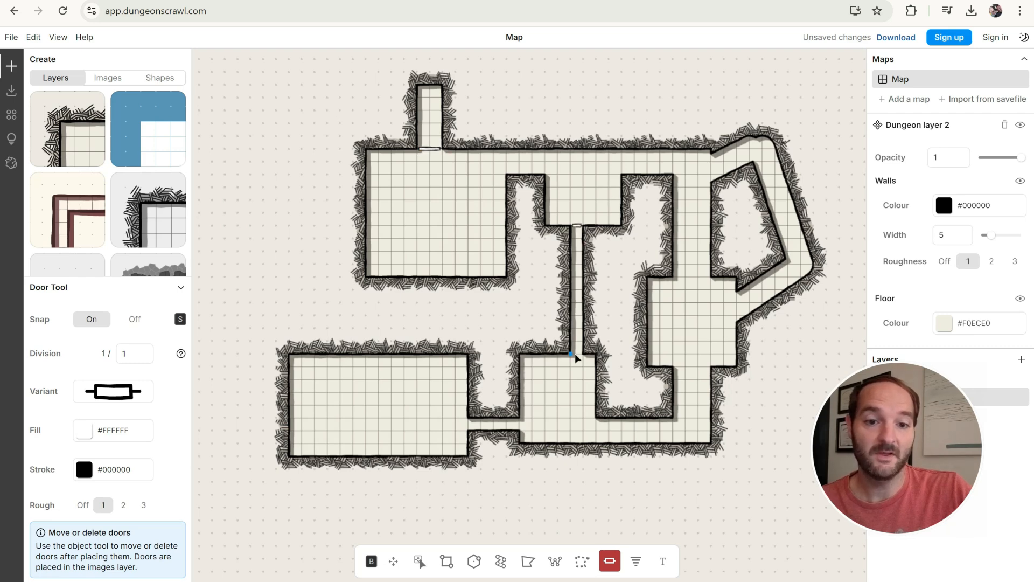
{"action": "left_click_drag", "start_coordinate": [579, 354], "coordinate": [583, 354]}
{"action": "left_click_drag", "start_coordinate": [675, 369], "coordinate": [711, 372]}
{"action": "left_click_drag", "start_coordinate": [678, 278], "coordinate": [711, 277]}
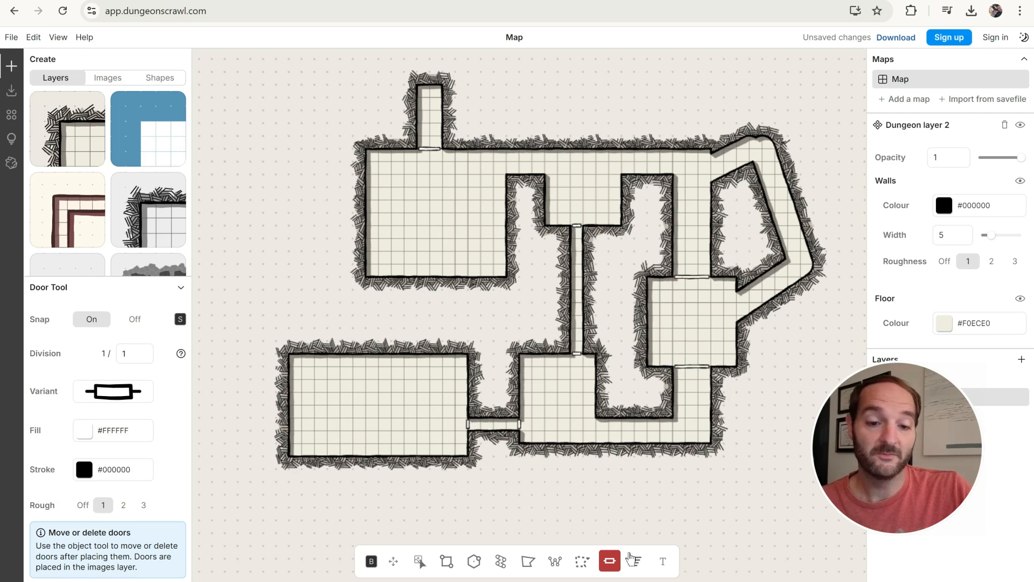
- Fill the upper entrance passage and both one-square-wide corridors with stairs at 5 steps per cell
{"action": "left_click", "coordinate": [634, 561]}
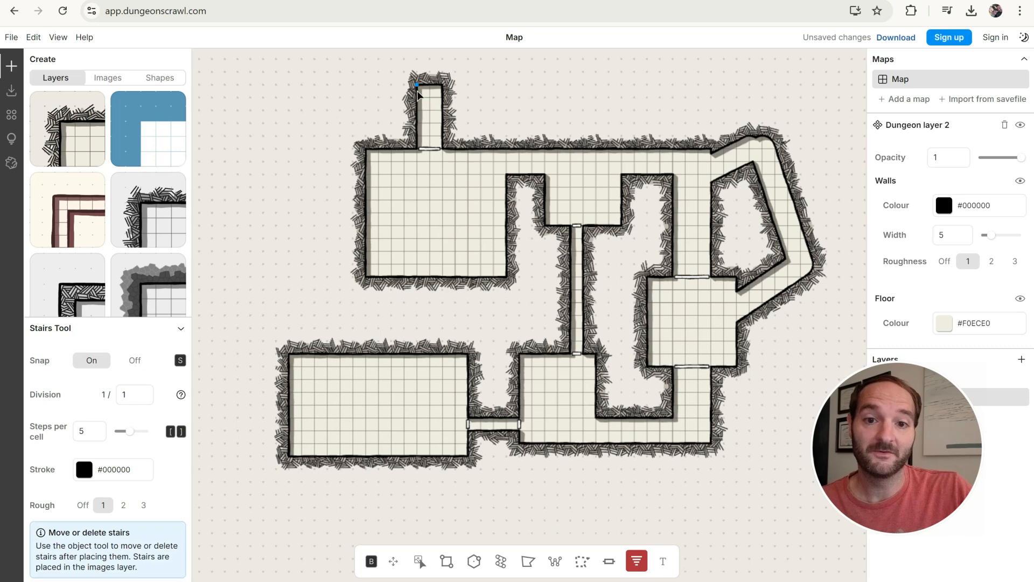
{"action": "mouse_move", "coordinate": [417, 92]}
{"action": "left_mouse_down"}
{"action": "mouse_move", "coordinate": [442, 87]}
{"action": "mouse_move", "coordinate": [441, 150]}
{"action": "left_mouse_up"}
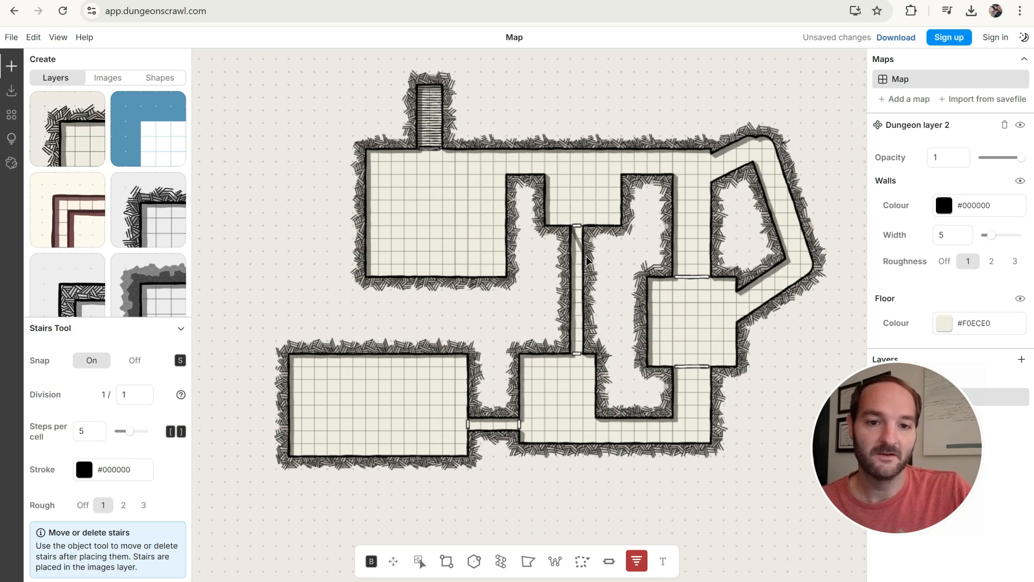
{"action": "left_click_drag", "start_coordinate": [586, 233], "coordinate": [585, 352]}
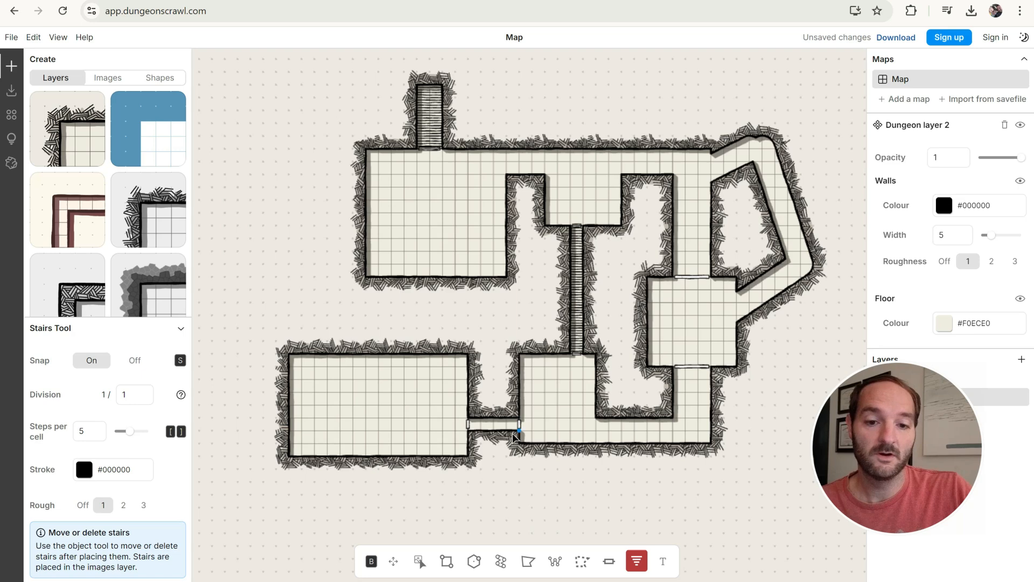
{"action": "left_click_drag", "start_coordinate": [519, 437], "coordinate": [474, 435]}
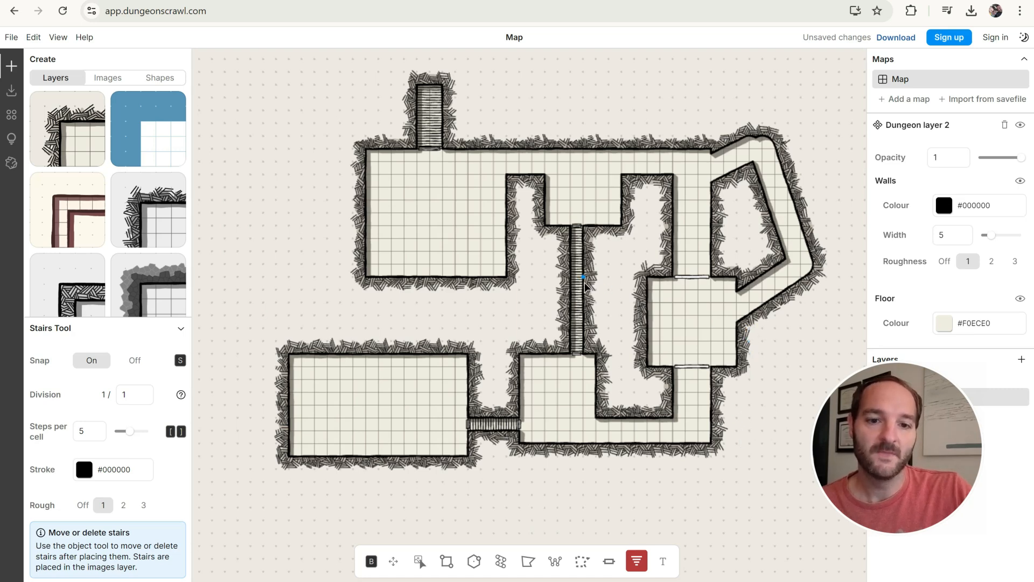
{"action": "scroll", "coordinate": [609, 267], "scroll_direction": "down", "scroll_amount": 1}
{"action": "scroll", "coordinate": [612, 266], "scroll_direction": "up", "scroll_amount": 5}
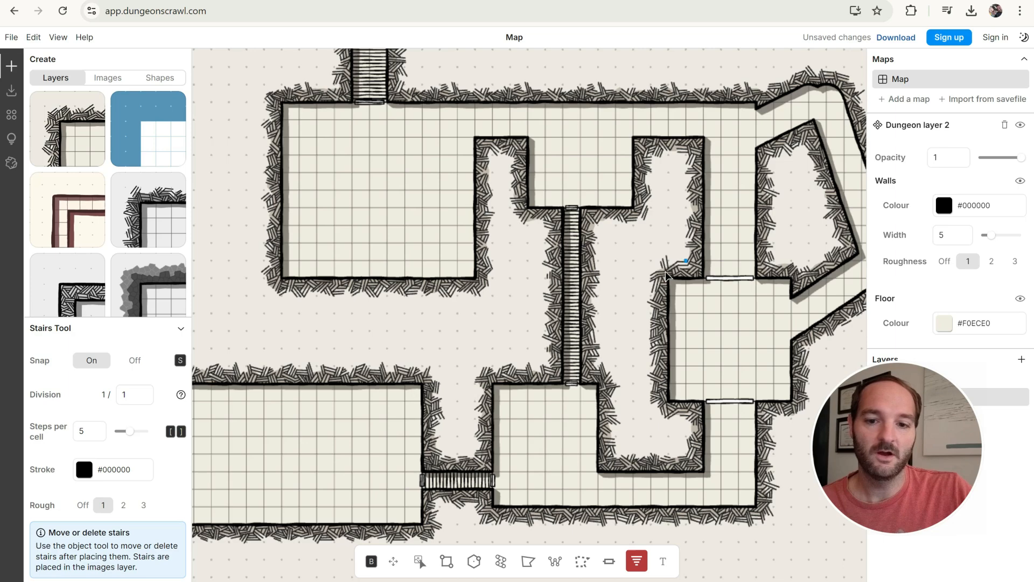
{"action": "scroll", "coordinate": [653, 281], "scroll_direction": "up", "scroll_amount": 3}
{"action": "scroll", "coordinate": [653, 281], "scroll_direction": "down", "scroll_amount": 2}
{"action": "scroll", "coordinate": [385, 386], "scroll_direction": "up", "scroll_amount": 2}
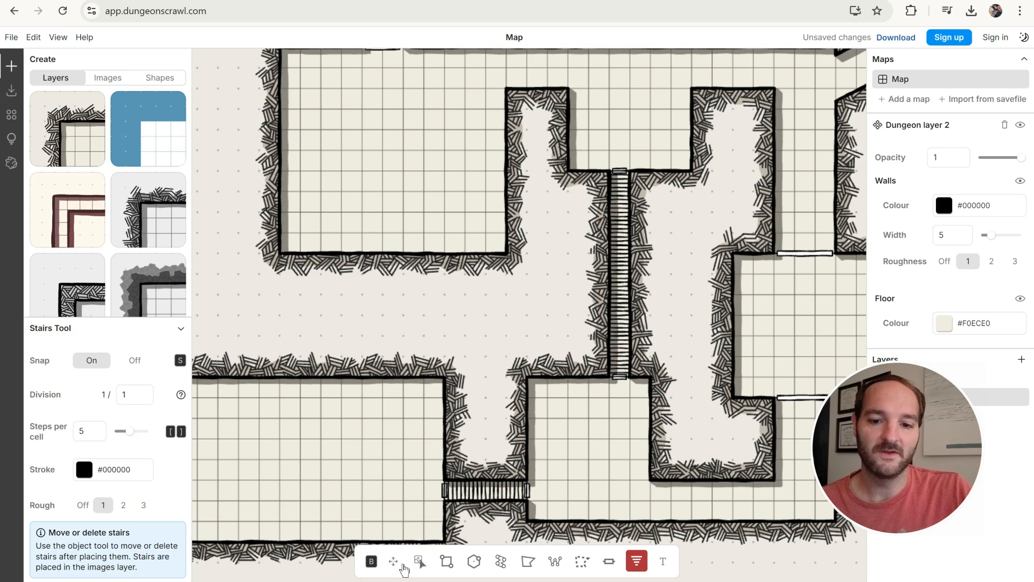
- Change the floor colour of the dungeon layer to the darker beige #E3DCC4
{"action": "left_click", "coordinate": [394, 561]}
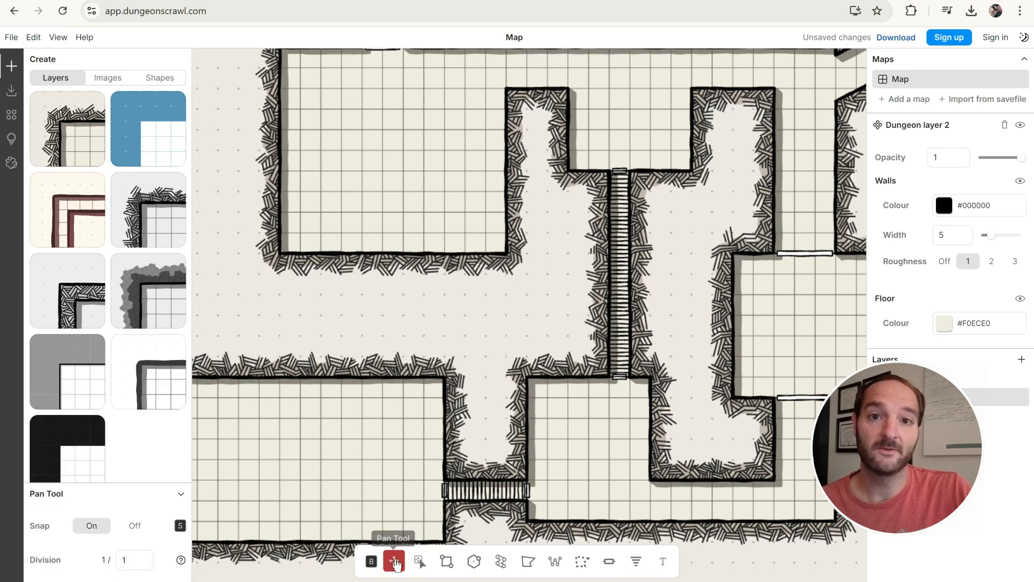
{"action": "left_click_drag", "start_coordinate": [310, 348], "coordinate": [438, 264]}
{"action": "left_click_drag", "start_coordinate": [579, 272], "coordinate": [361, 327]}
{"action": "scroll", "coordinate": [476, 232], "scroll_direction": "down", "scroll_amount": 3}
{"action": "left_click_drag", "start_coordinate": [527, 287], "coordinate": [563, 342]}
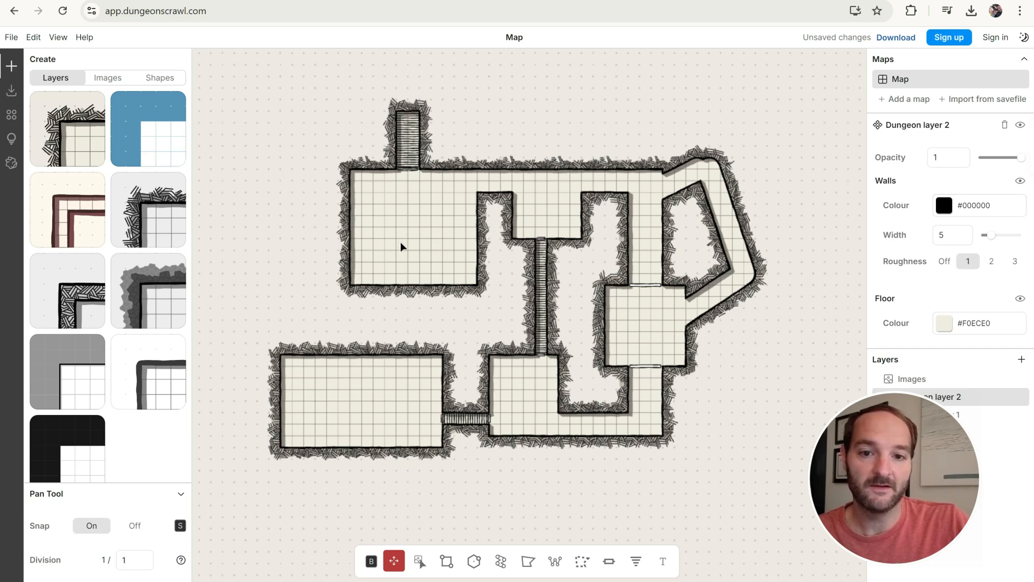
{"action": "left_click", "coordinate": [951, 209]}
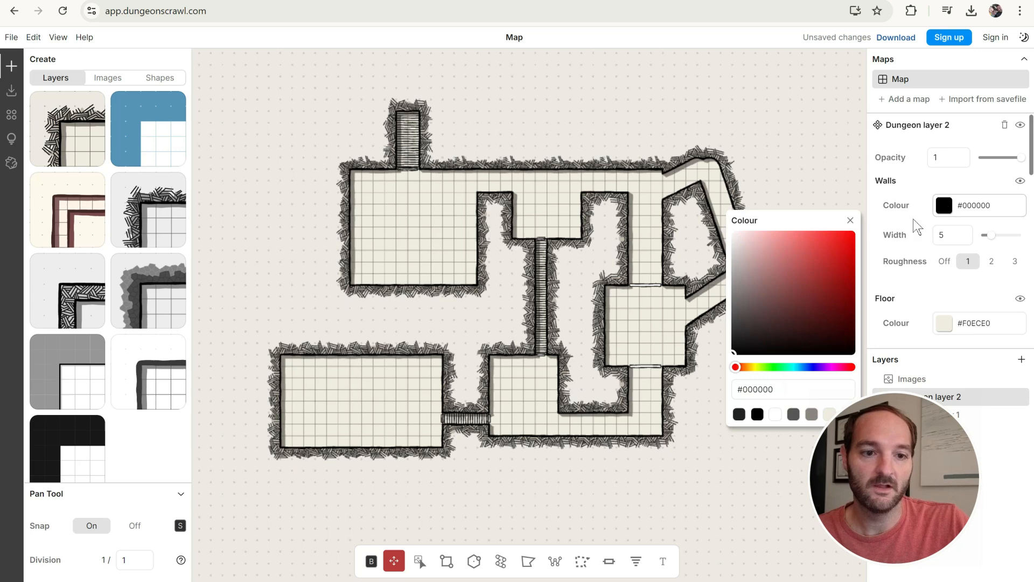
{"action": "left_click", "coordinate": [944, 322]}
{"action": "left_click", "coordinate": [769, 403]}
{"action": "mouse_move", "coordinate": [768, 403]}
{"action": "left_mouse_down"}
{"action": "mouse_move", "coordinate": [770, 418]}
{"action": "mouse_move", "coordinate": [801, 383]}
{"action": "mouse_move", "coordinate": [757, 370]}
{"action": "left_mouse_up"}
{"action": "left_click", "coordinate": [749, 367]}
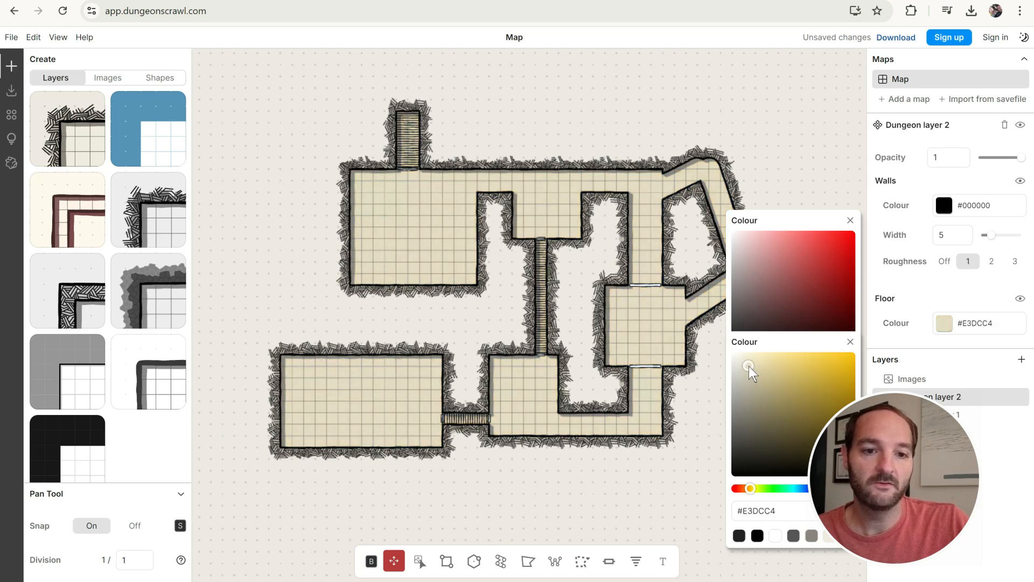
{"action": "left_click", "coordinate": [850, 220]}
{"action": "left_click", "coordinate": [850, 341]}
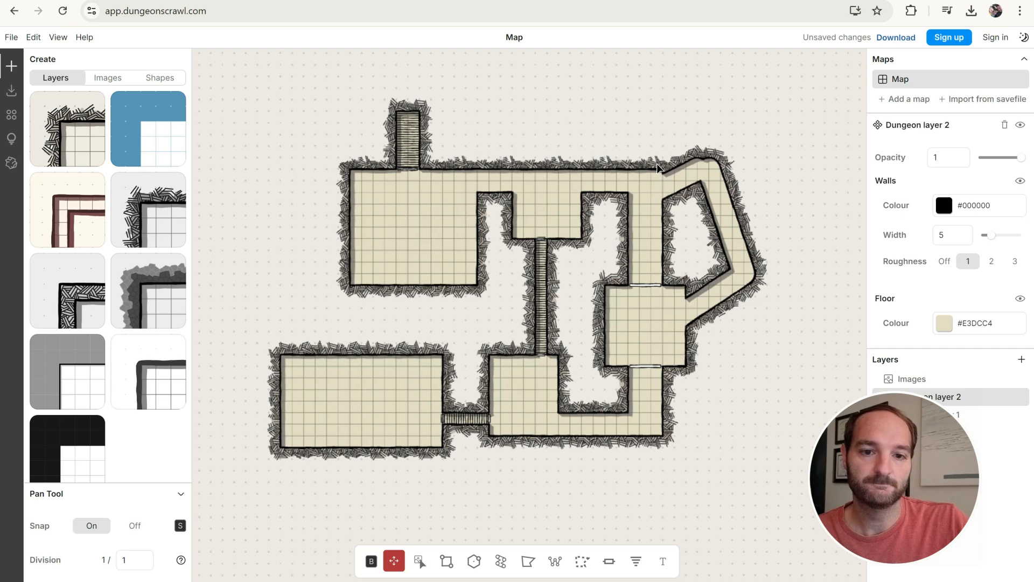
- Label the rooms and corridors with letters A to H, from the upper-left room (A) round to the lower-left room (H)
{"action": "scroll", "coordinate": [466, 299], "scroll_direction": "up", "scroll_amount": 2}
{"action": "key", "text": "t"}
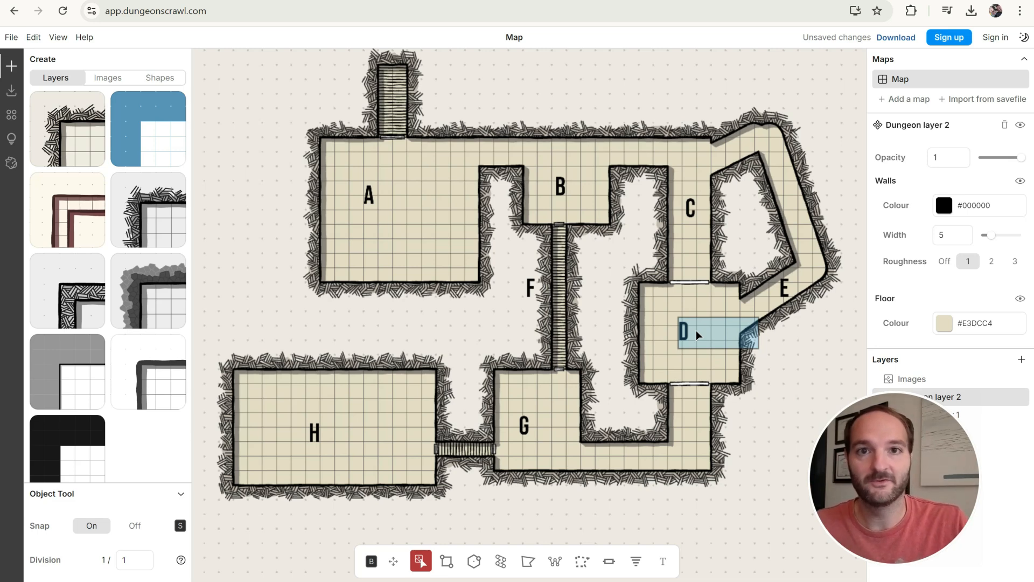
{"action": "scroll", "coordinate": [814, 351], "scroll_direction": "down", "scroll_amount": 1}
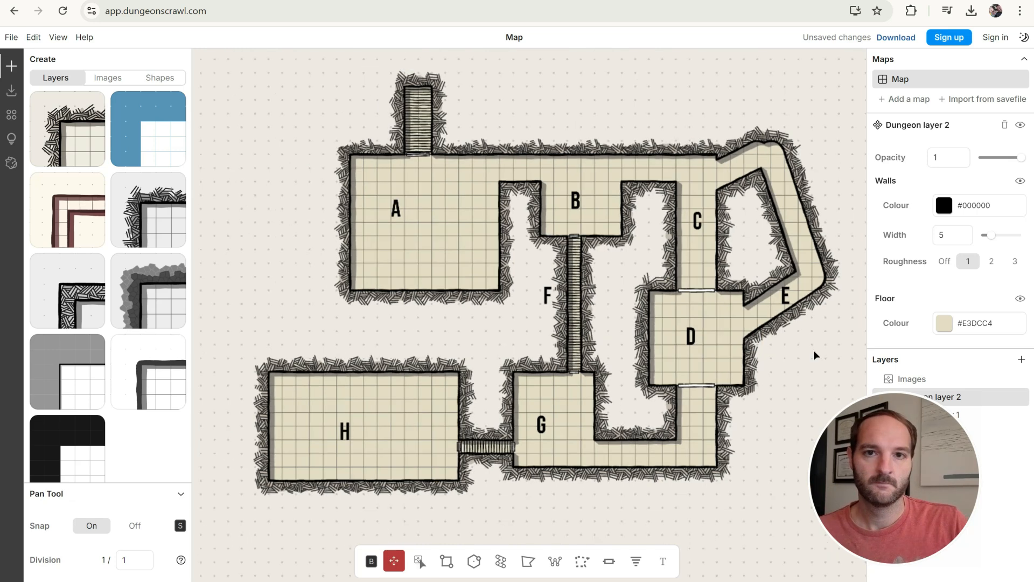